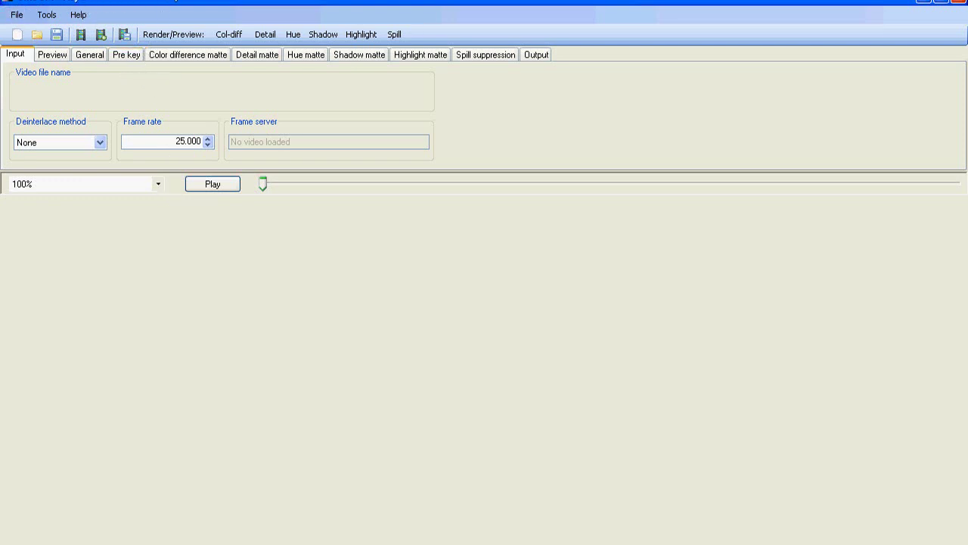
- Import greenscreen.avi from the Desktop as the input video
click(17, 15)
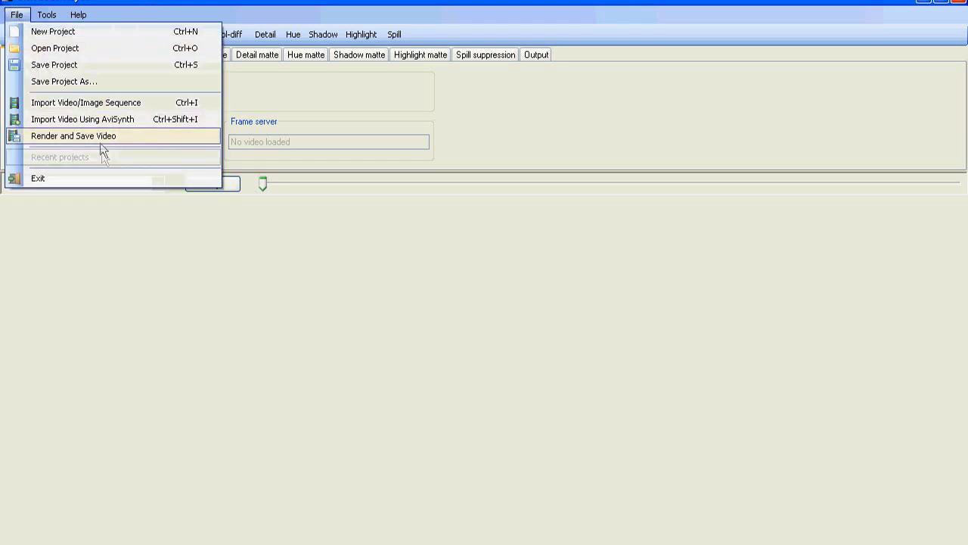
click(88, 103)
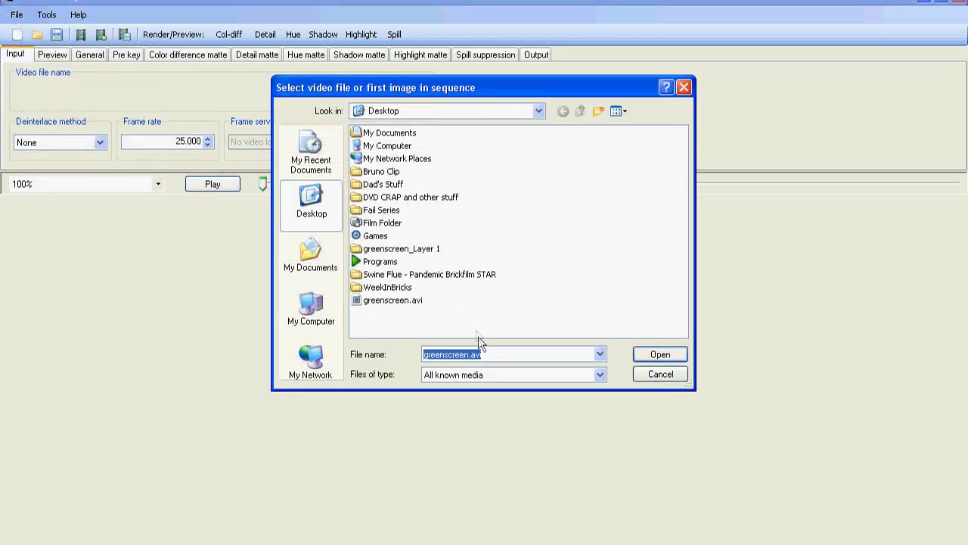
click(392, 300)
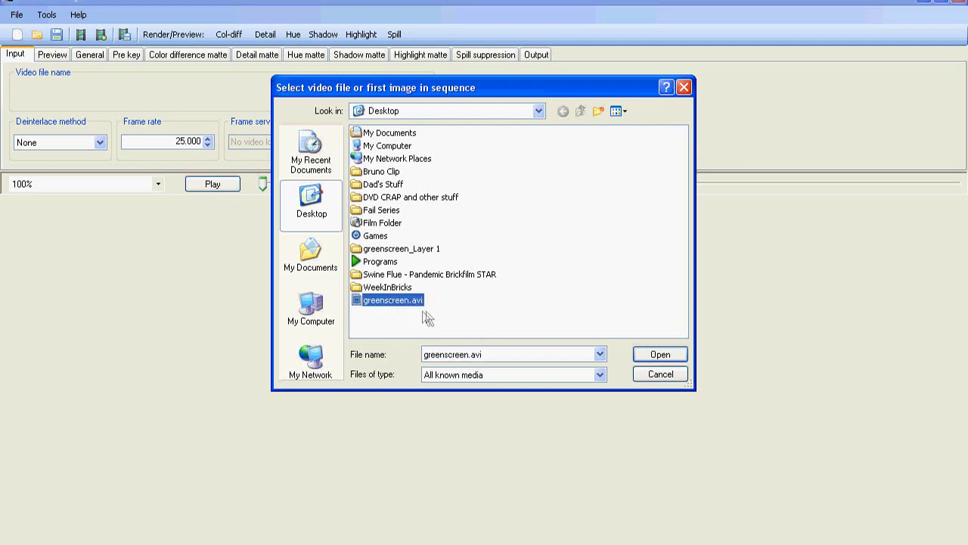
click(661, 354)
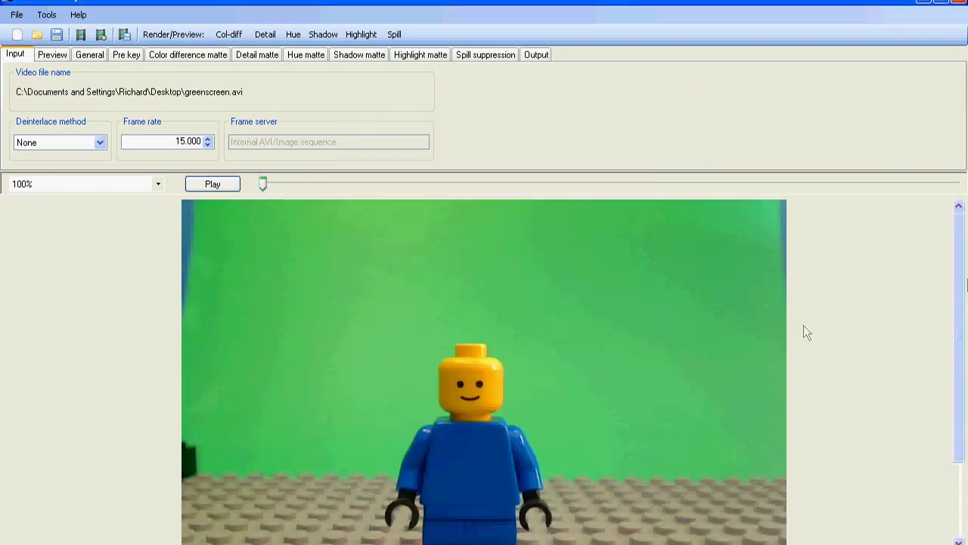
- Play the clip to check the footage, then stop and rewind to an earlier frame
mouse_move(957, 264)
mouse_down()
mouse_move(959, 328)
mouse_move(958, 249)
mouse_move(959, 350)
mouse_move(960, 263)
mouse_up()
click(227, 189)
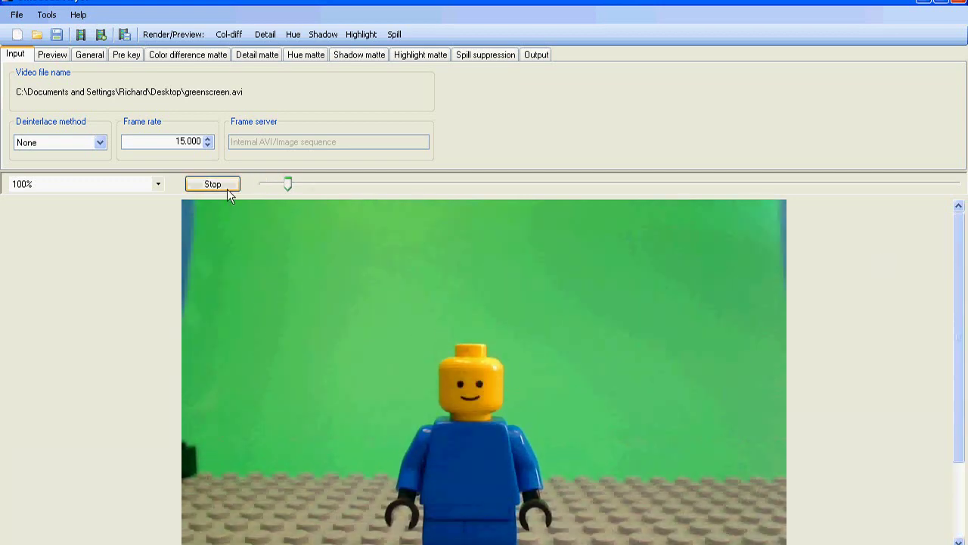
click(227, 188)
drag(794, 185, 246, 189)
- On the General tab, sample the green backdrop as the screen colour with the Color picker
click(90, 57)
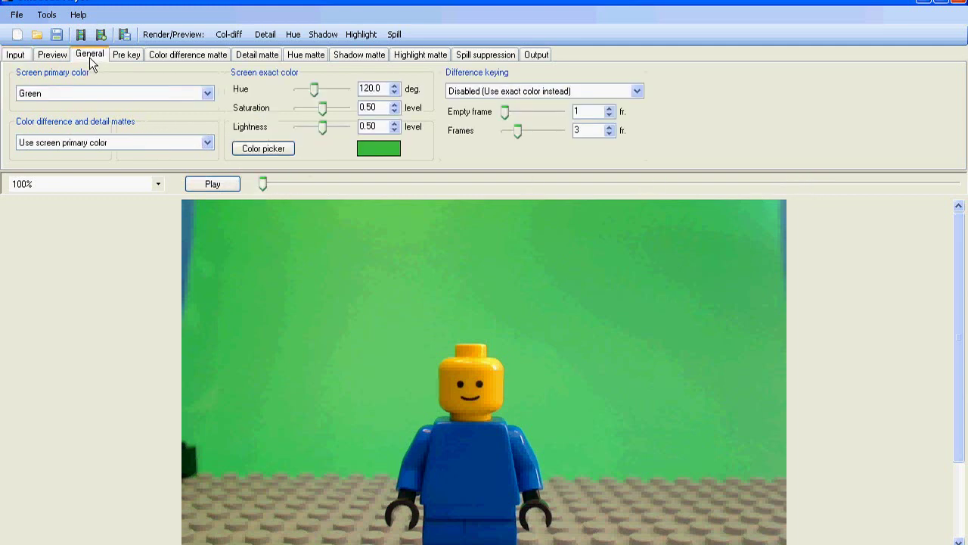
click(376, 151)
click(643, 108)
click(261, 149)
click(467, 306)
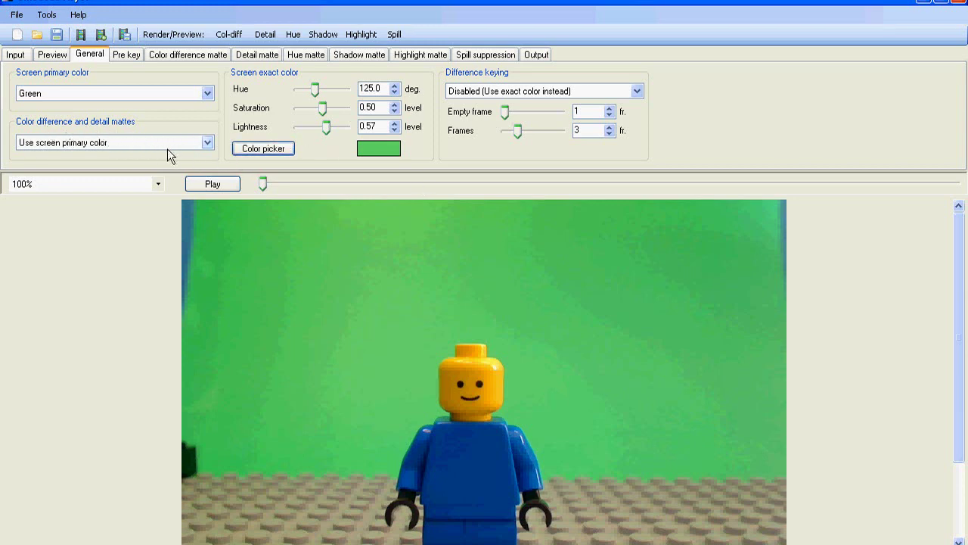
- Set Color difference and detail mattes to 'Use screen exact color (slower)'
click(205, 143)
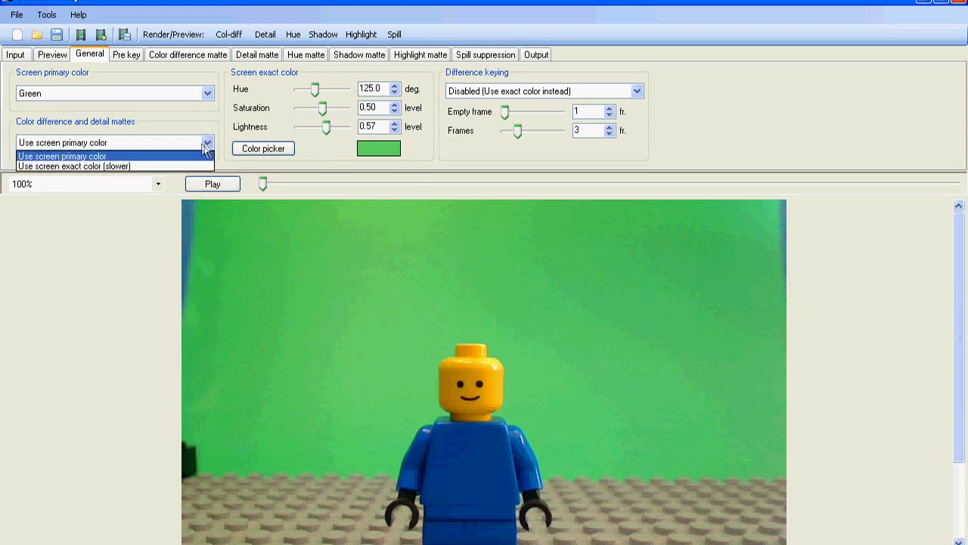
click(80, 167)
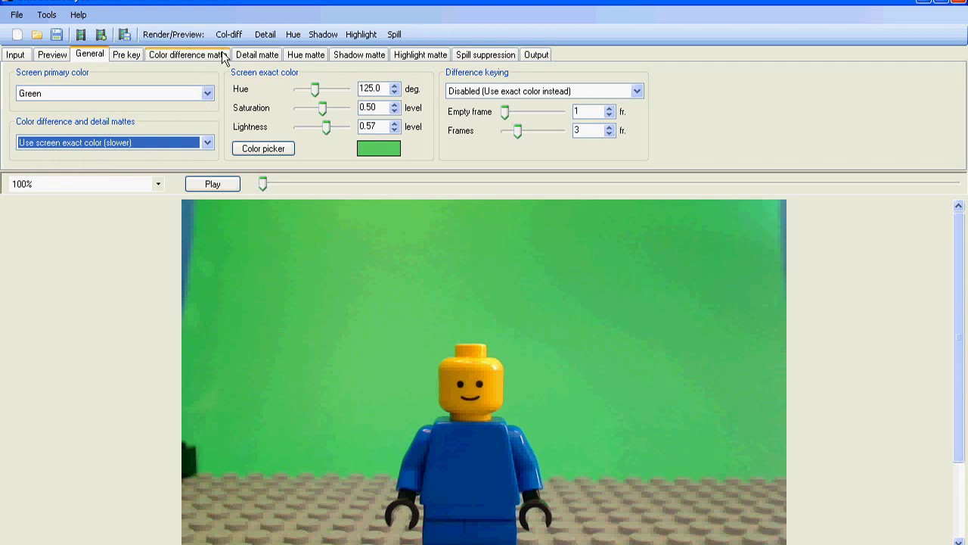
click(180, 59)
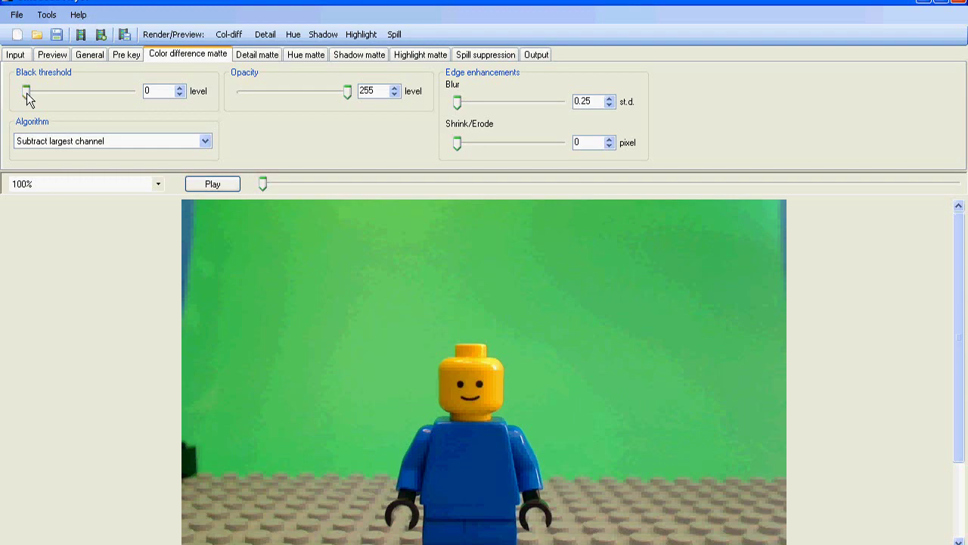
- Set the colour difference matte's black threshold to 191 and opacity to 194, with Col-diff preview on
drag(26, 94, 28, 95)
drag(34, 92, 106, 91)
click(232, 38)
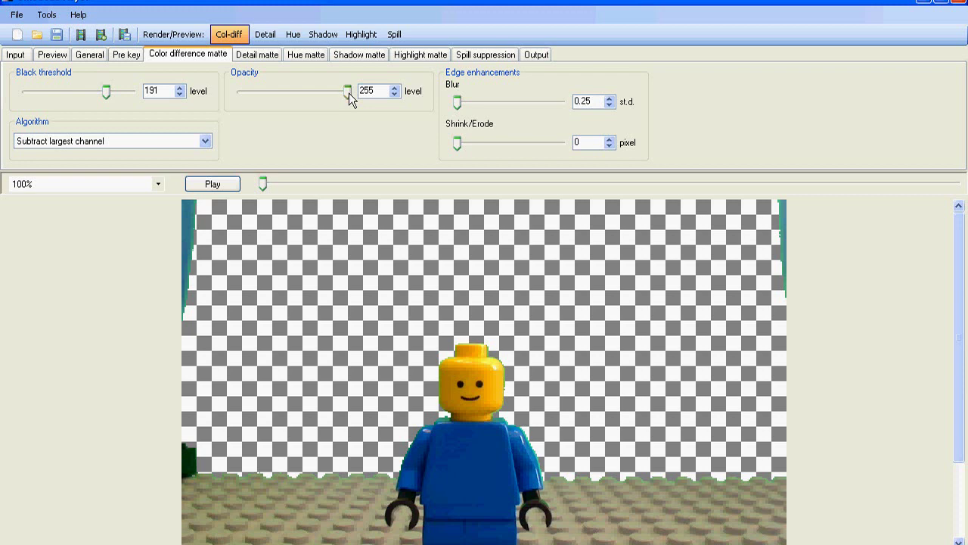
drag(349, 92, 323, 92)
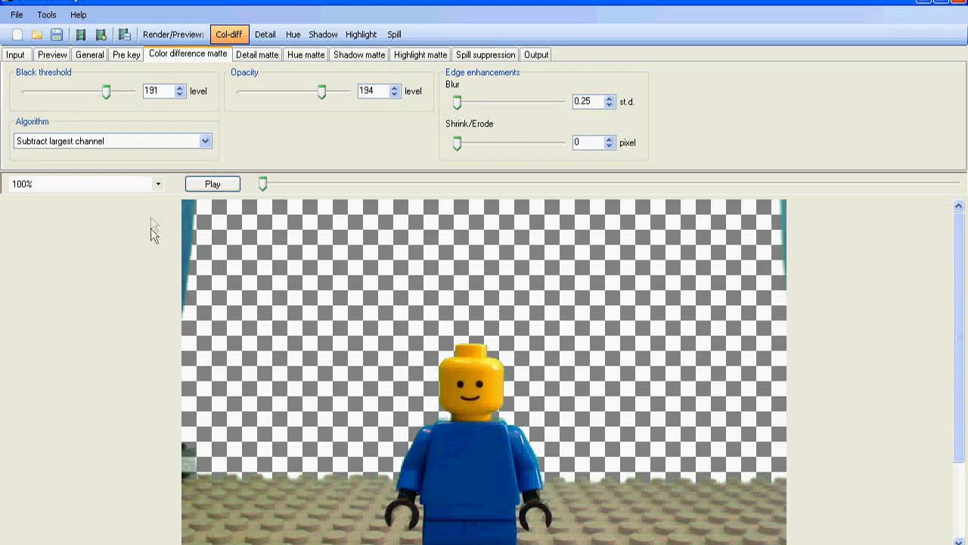
- Magnify the preview to 400% and scroll to the minifigure's head
click(158, 184)
click(87, 196)
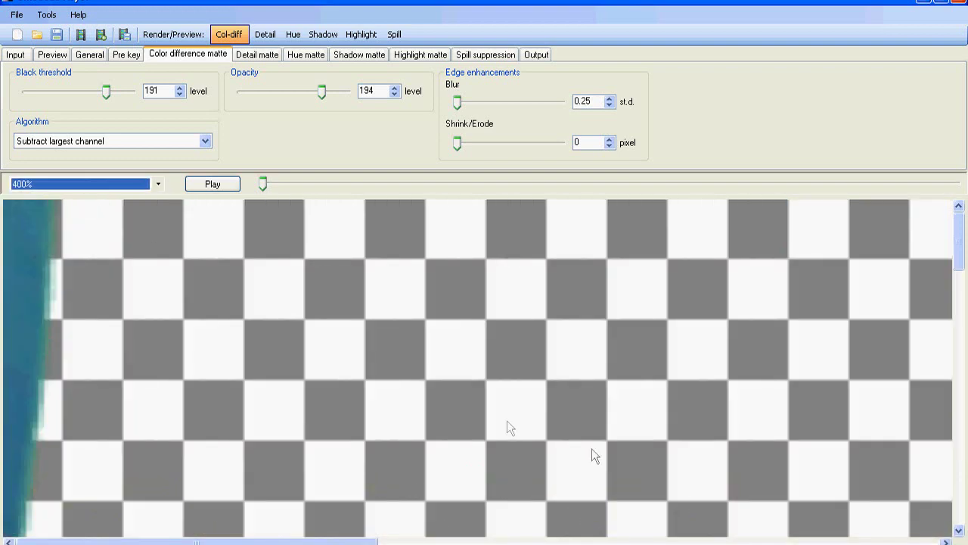
drag(197, 542, 543, 541)
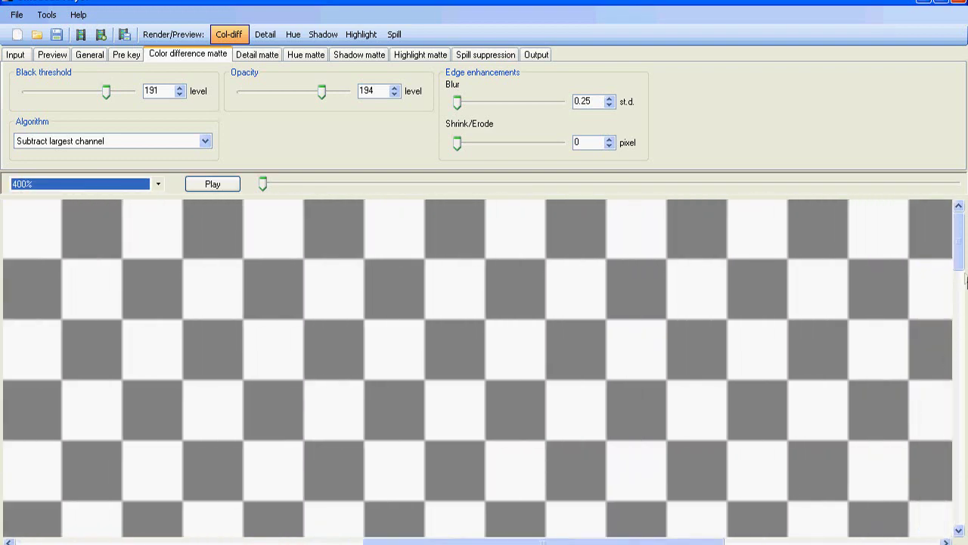
drag(964, 278, 961, 367)
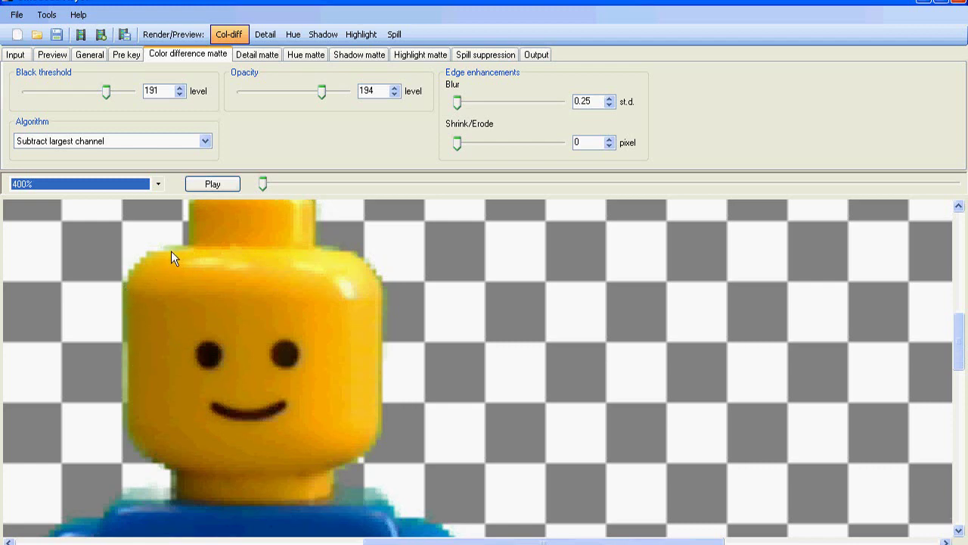
- Preview spill suppression and lower its level to about 49
click(397, 35)
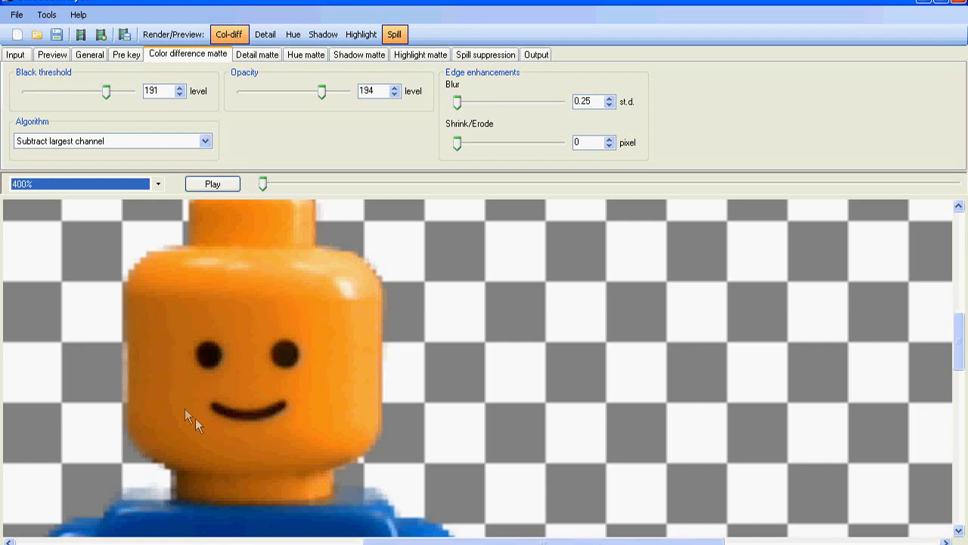
click(490, 54)
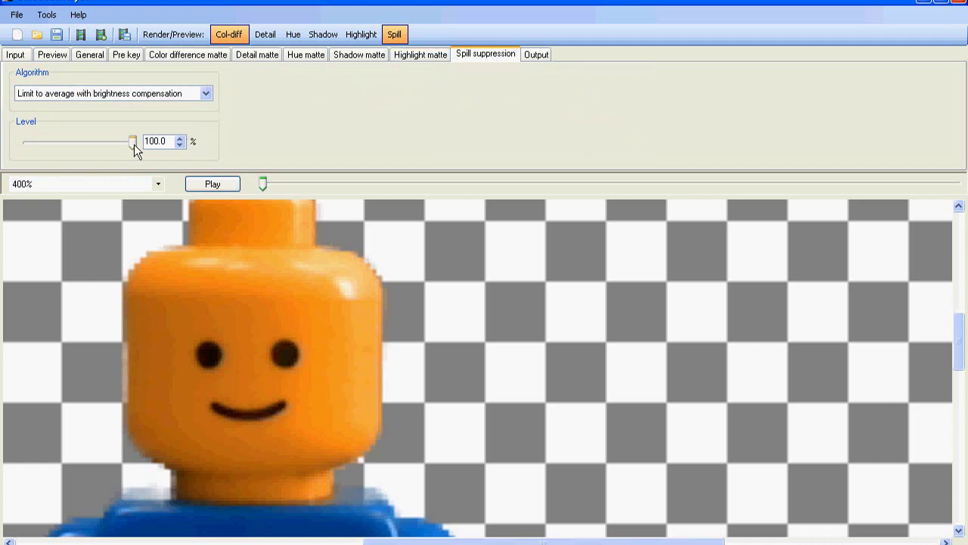
drag(134, 144, 67, 144)
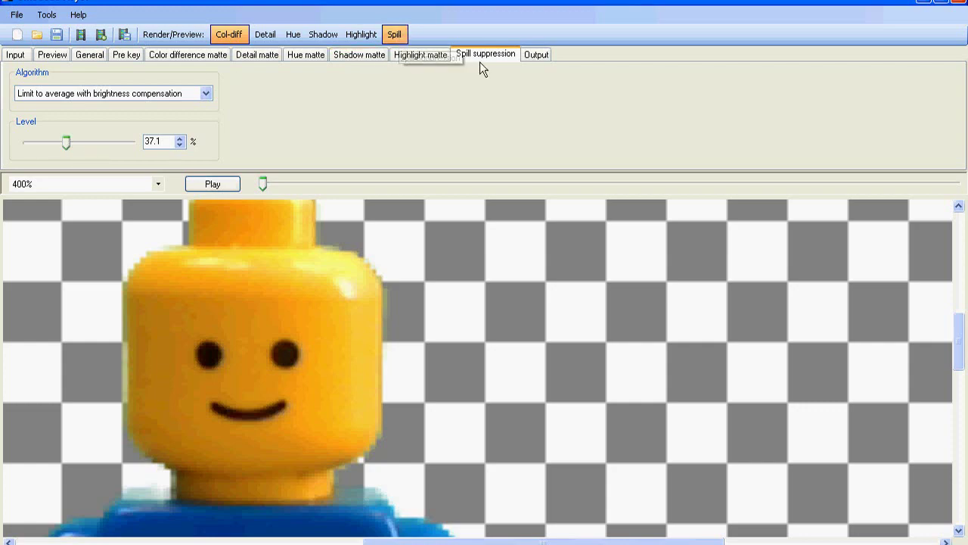
- Zoom the preview back out to 100% to see the whole minifigure shot
click(145, 186)
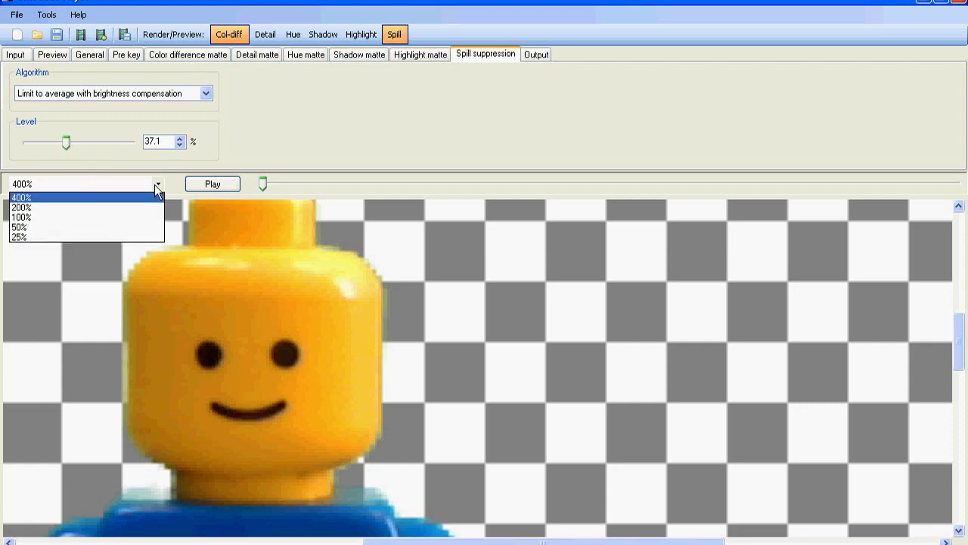
click(105, 215)
mouse_move(959, 259)
mouse_down()
mouse_move(959, 321)
mouse_move(964, 267)
mouse_up()
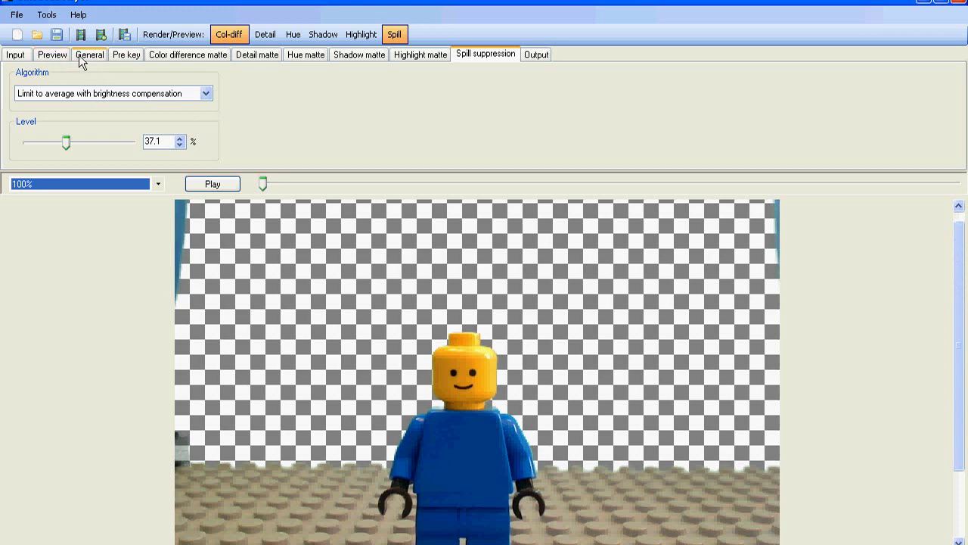
- Set the preview Background to Image from file and load the desk photo behind the minifigure
click(53, 55)
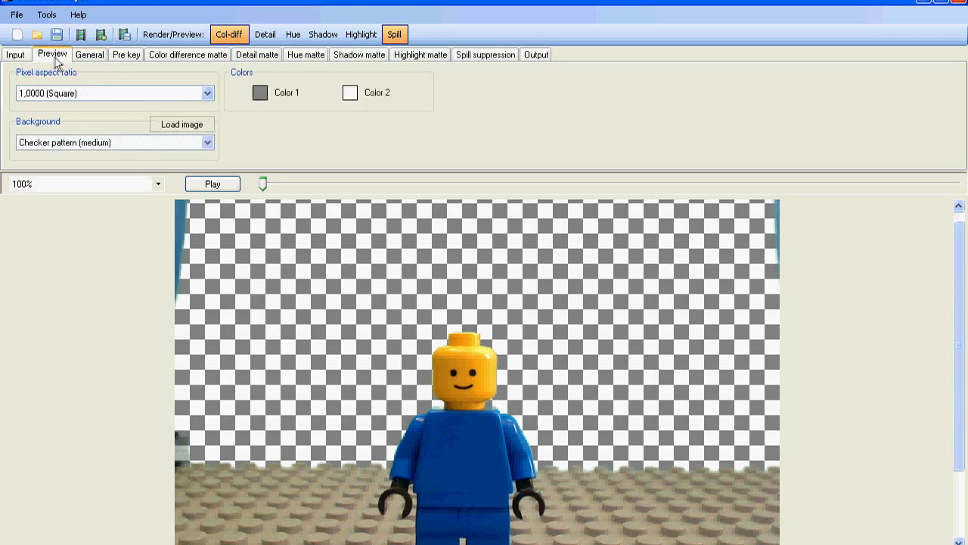
click(207, 143)
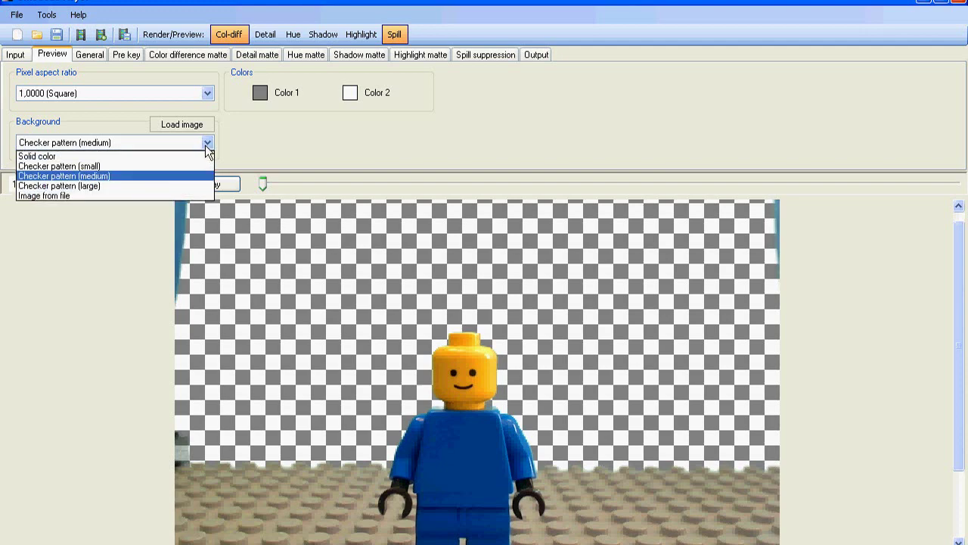
click(156, 195)
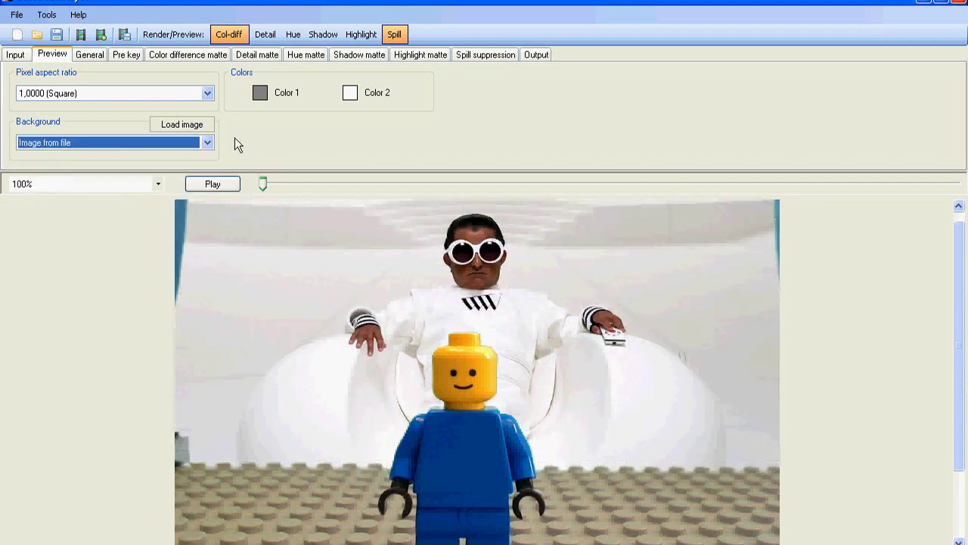
click(187, 128)
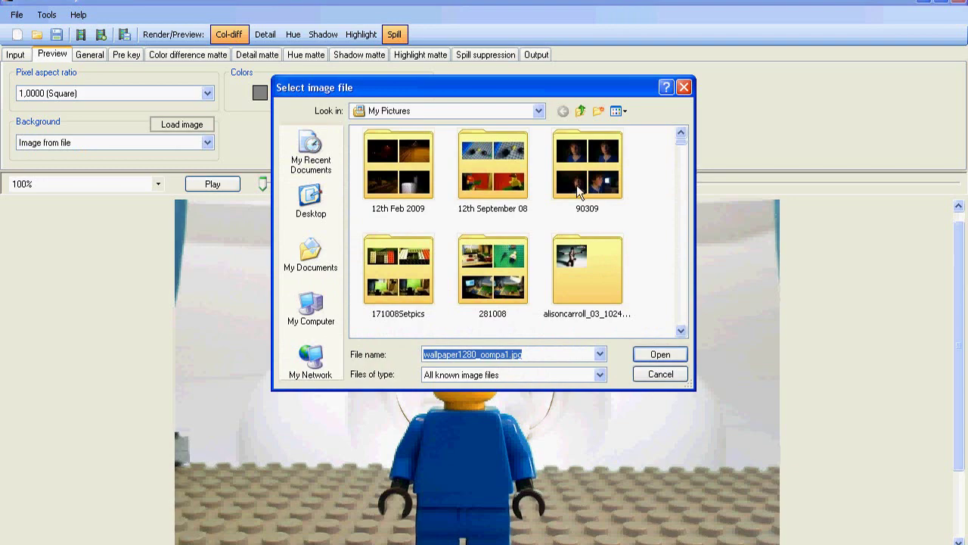
drag(678, 144, 683, 275)
click(398, 155)
click(660, 353)
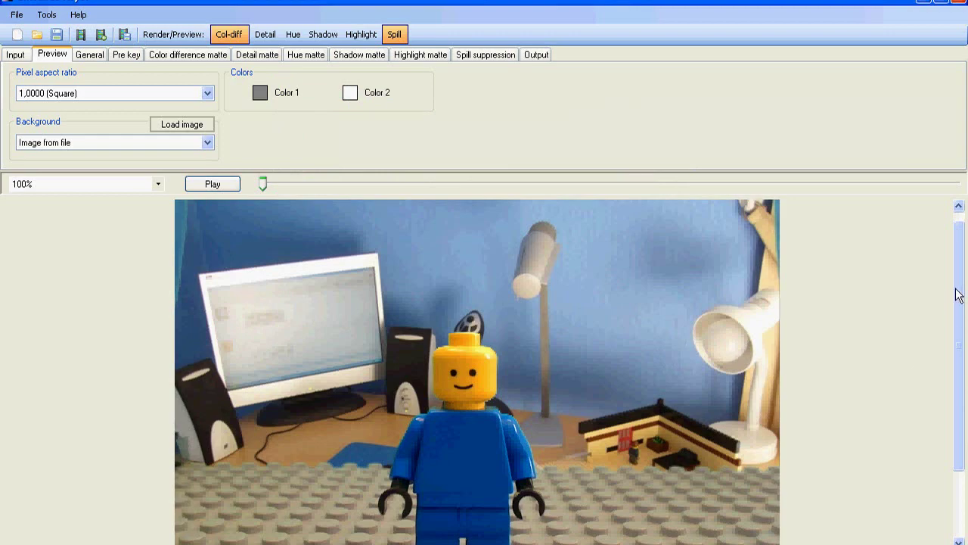
mouse_move(958, 295)
mouse_down()
mouse_move(962, 371)
mouse_move(962, 281)
mouse_up()
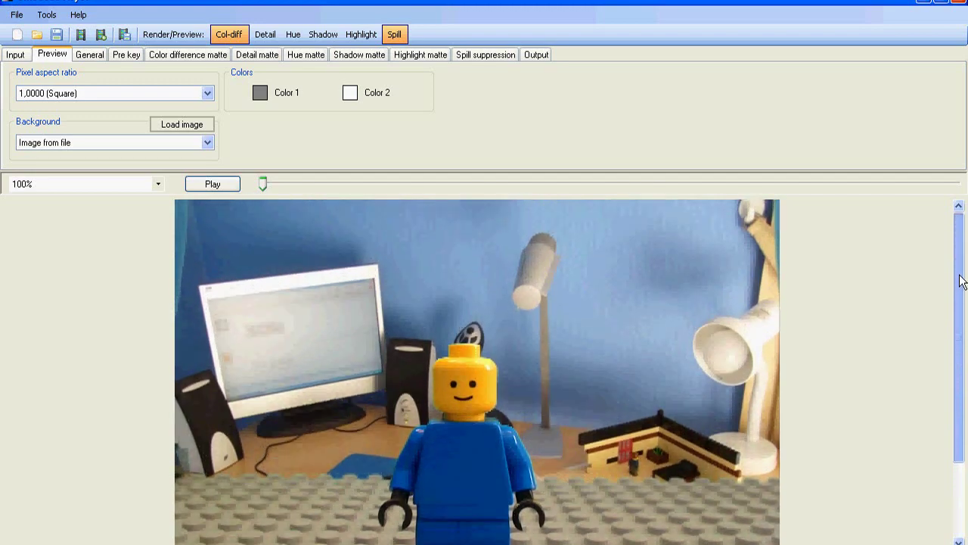
mouse_move(960, 273)
mouse_down()
mouse_move(960, 318)
mouse_move(962, 266)
mouse_up()
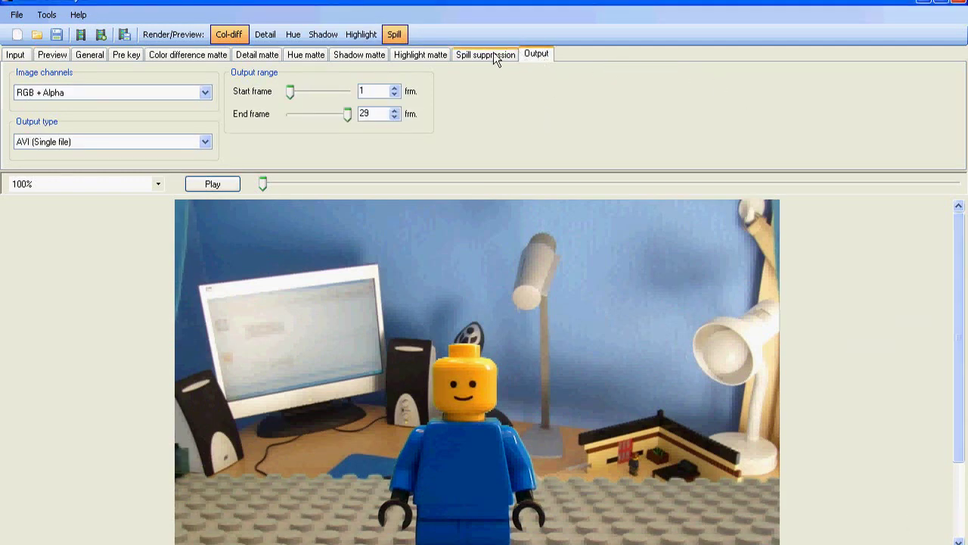
- Set output Image channels to Preview and keep AVI (Single file) as the format
click(183, 94)
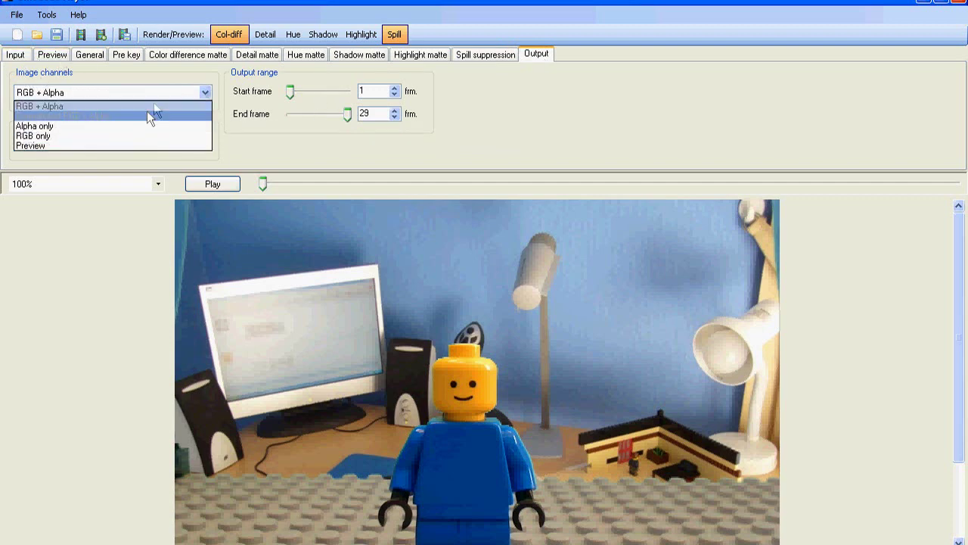
click(127, 146)
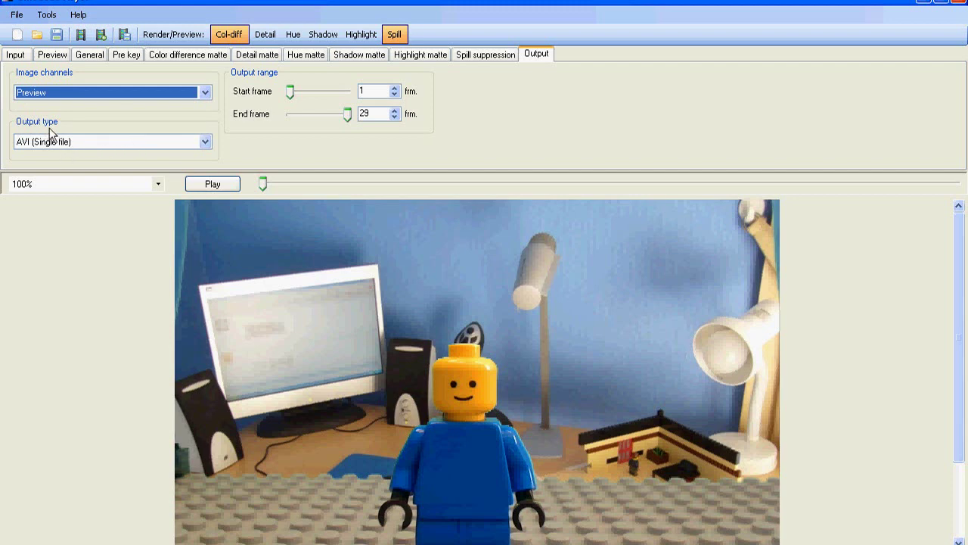
click(116, 144)
click(116, 143)
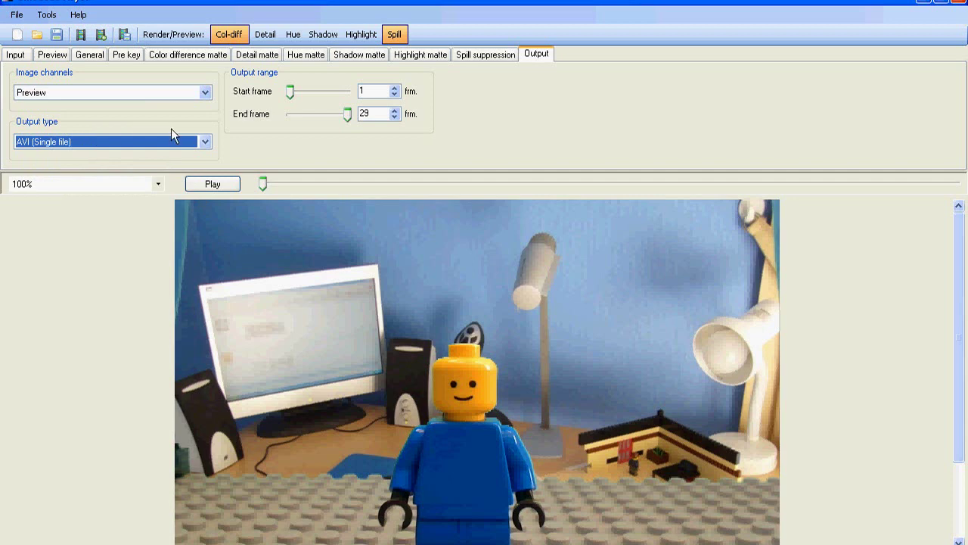
- Render uncompressed full frames to render.avi on the Desktop, then quit without saving
click(127, 35)
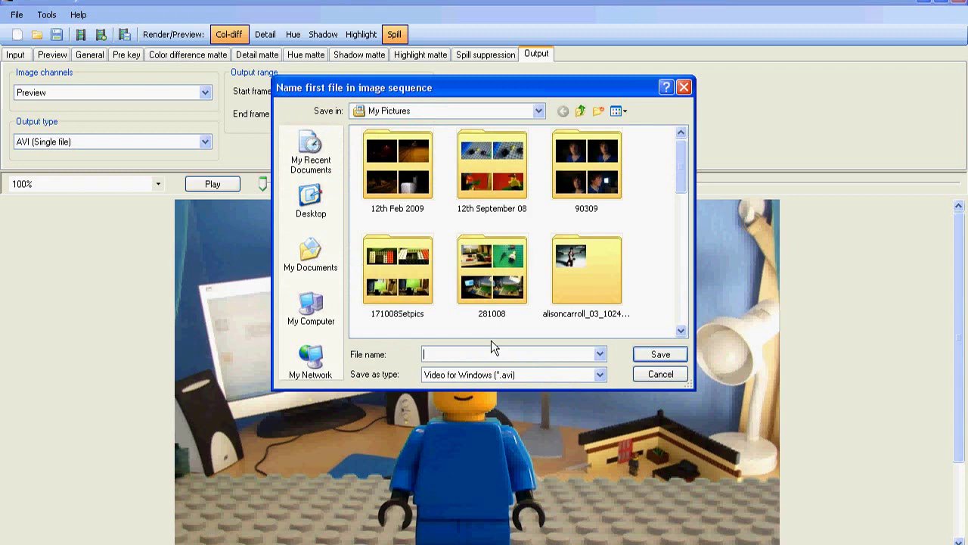
text(render)
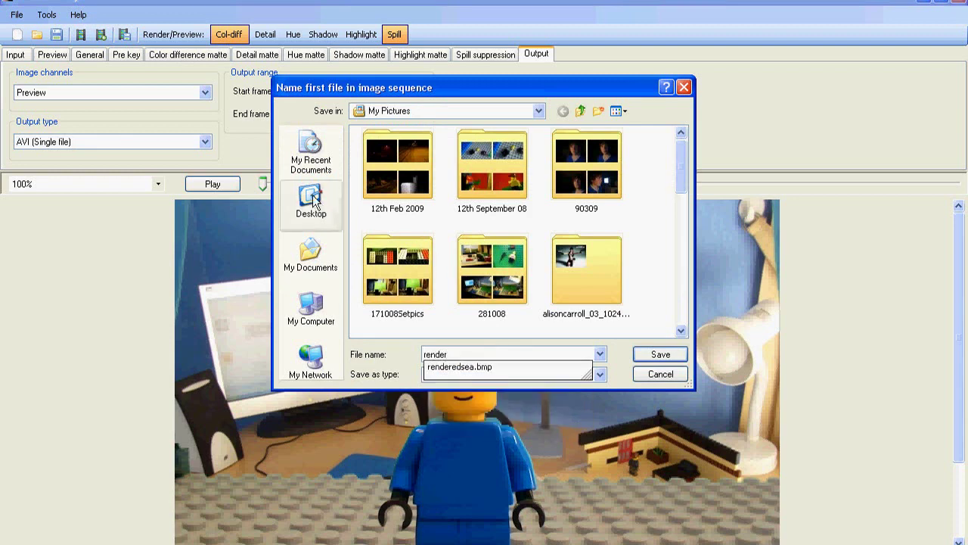
click(311, 198)
click(683, 352)
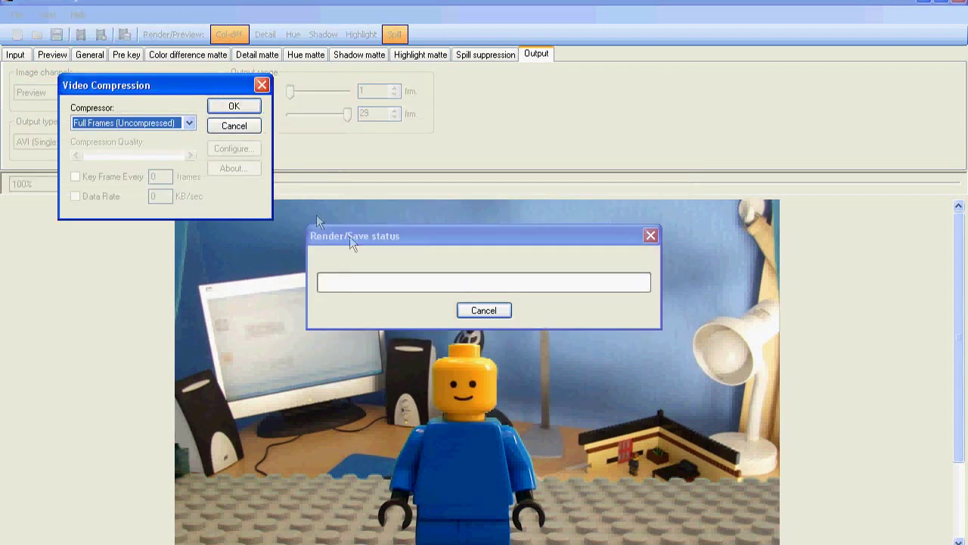
drag(158, 88, 448, 205)
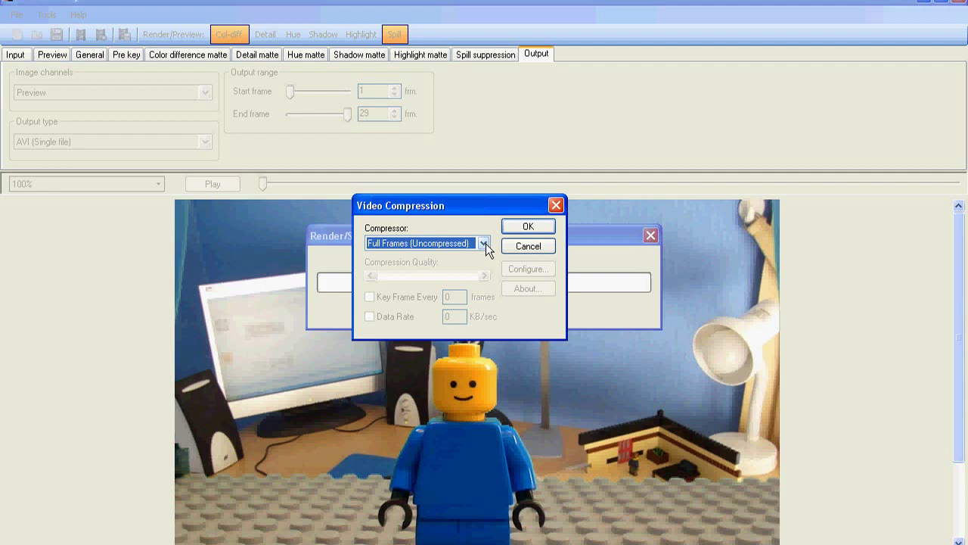
click(539, 226)
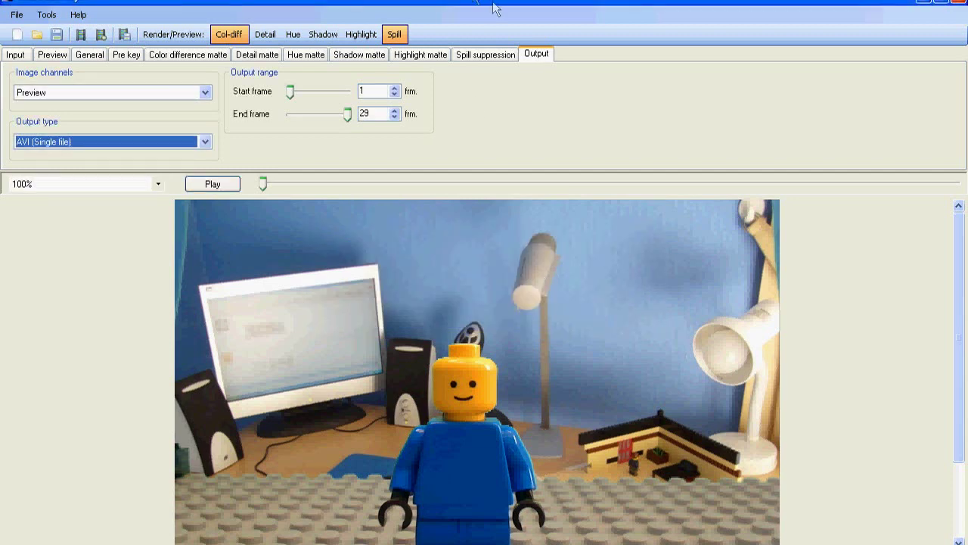
click(961, 2)
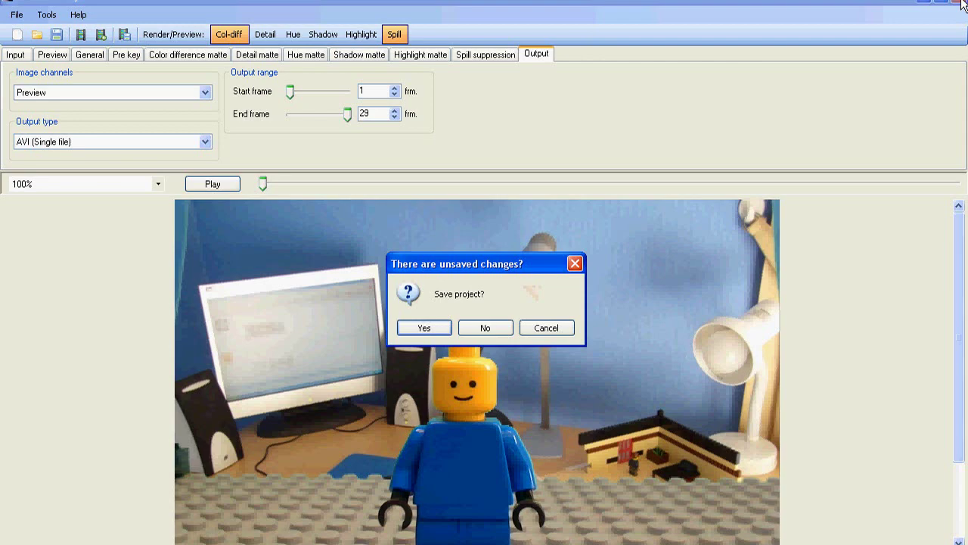
click(500, 331)
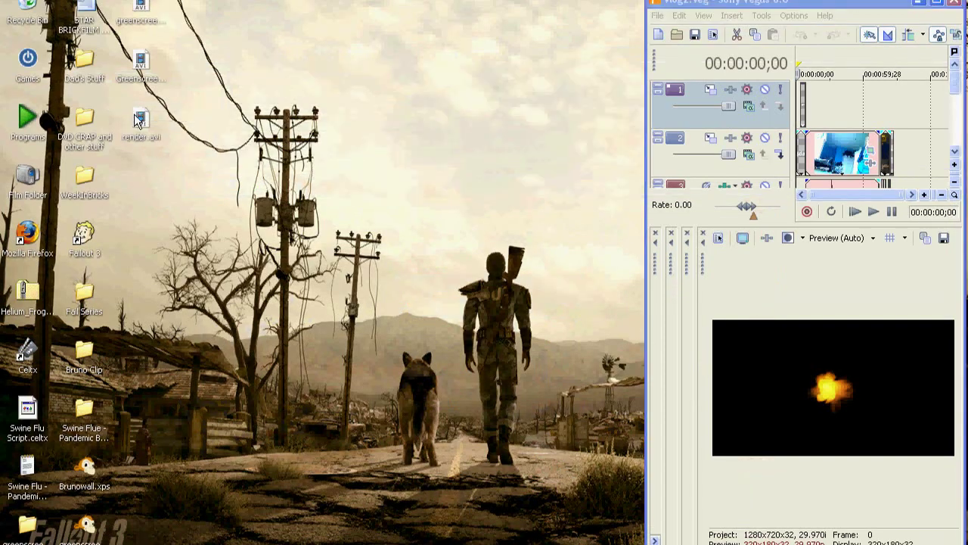